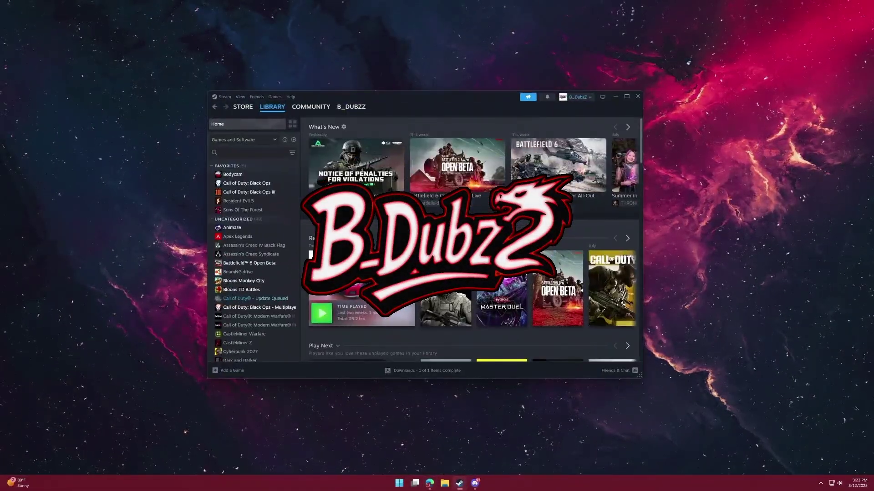
# Step: Bring up Bodycam's context menu in the Steam library to browse its local files
pyautogui.rightClick(236, 176)
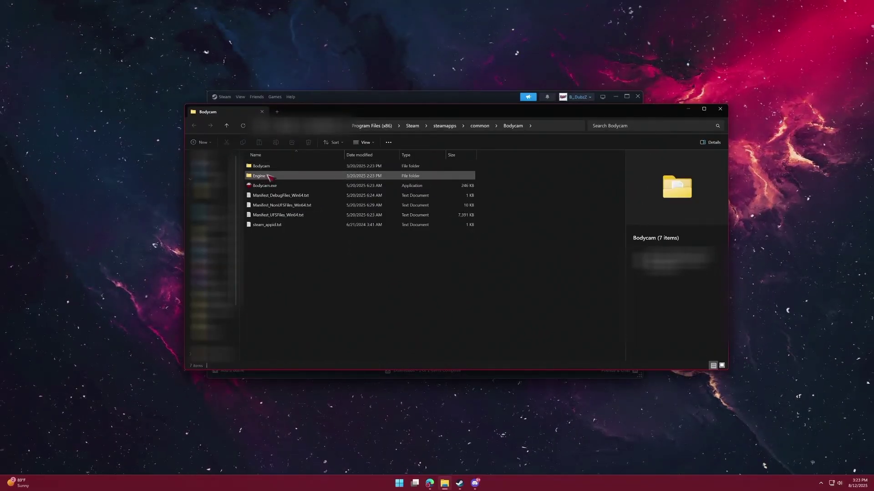
pyautogui.moveTo(258, 177)
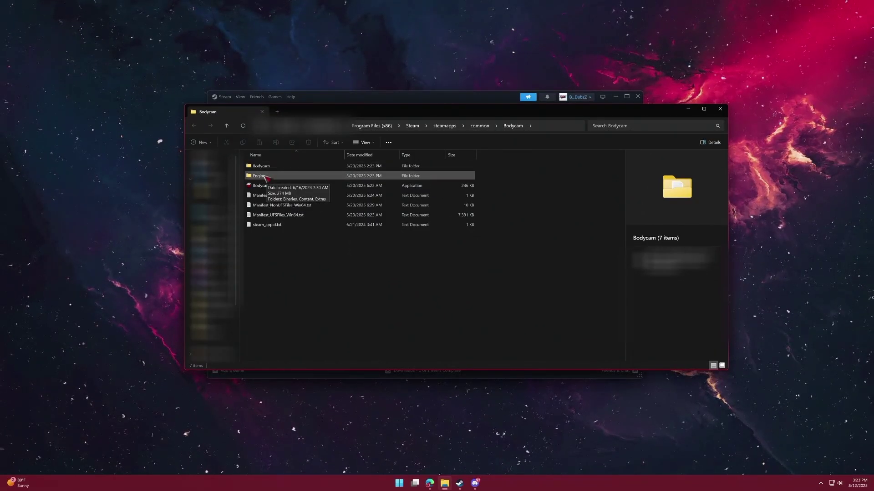
# Step: Navigate to Engine\Extras\Redist\en-us and select the UEPrereqSetup_x64.exe installer
pyautogui.doubleClick(265, 176)
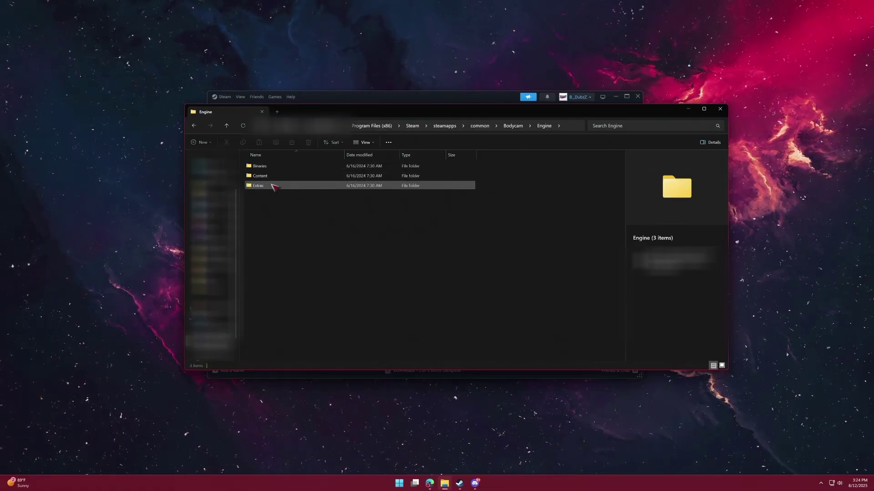
pyautogui.doubleClick(262, 188)
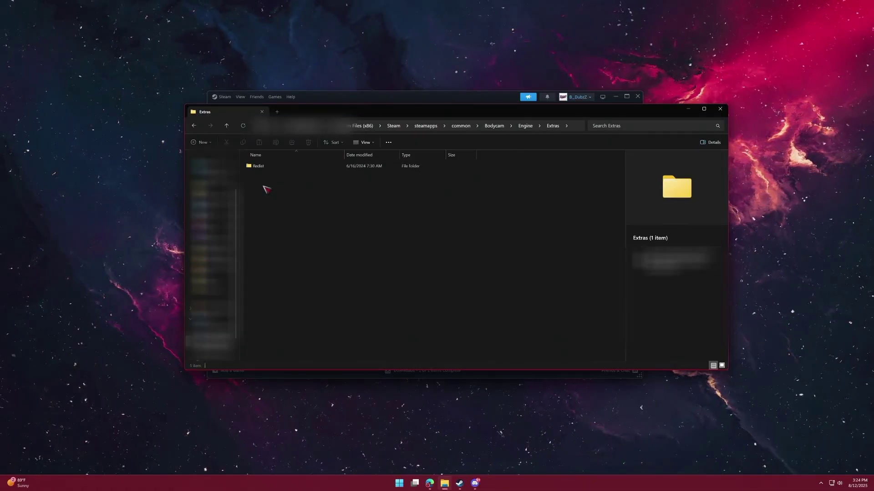
pyautogui.doubleClick(267, 169)
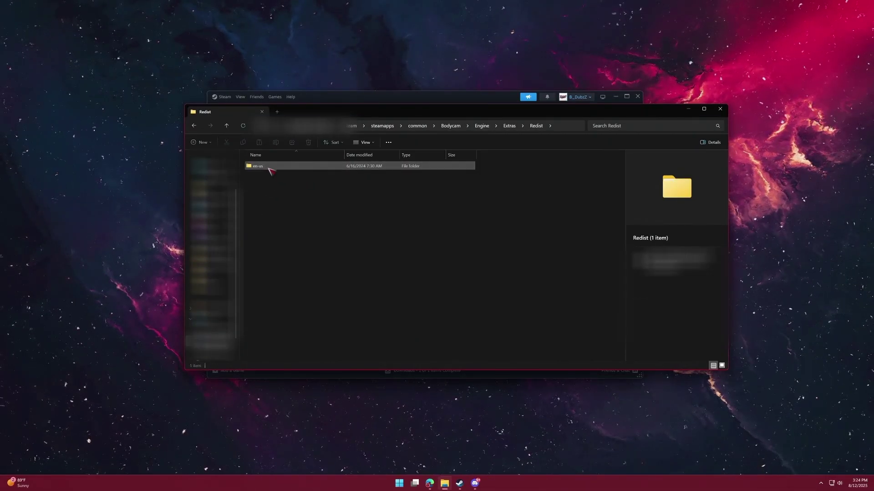
pyautogui.doubleClick(269, 170)
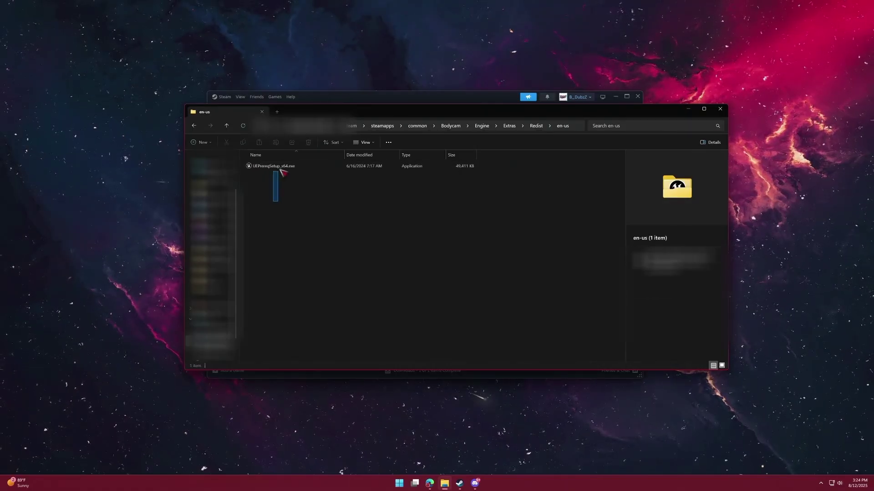
pyautogui.moveTo(281, 171); pyautogui.dragTo(282, 167)
pyautogui.rightClick(288, 170)
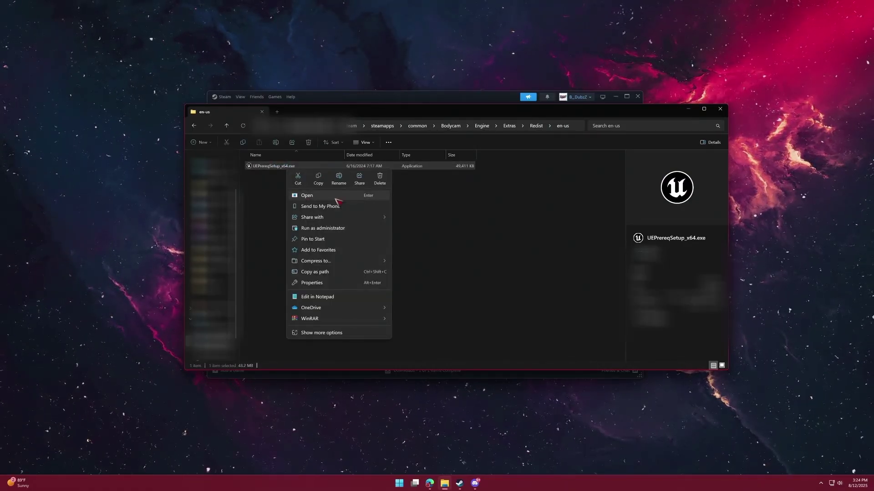
pyautogui.click(419, 205)
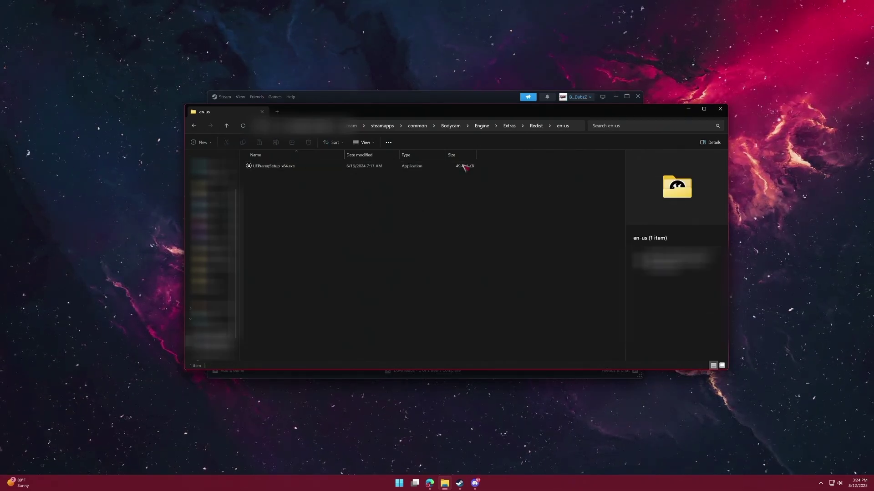
# Step: Close Explorer and verify integrity of Bodycam's game files from Properties > Installed Files
pyautogui.click(722, 109)
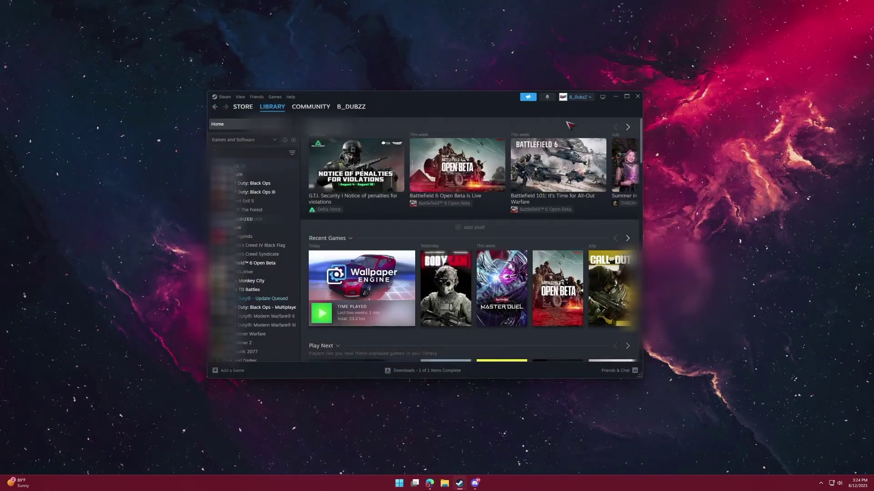
pyautogui.rightClick(250, 177)
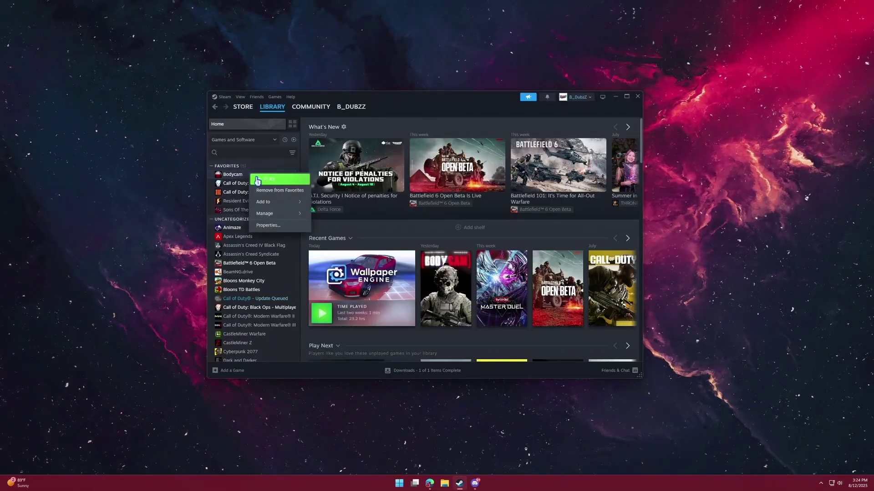
pyautogui.click(265, 229)
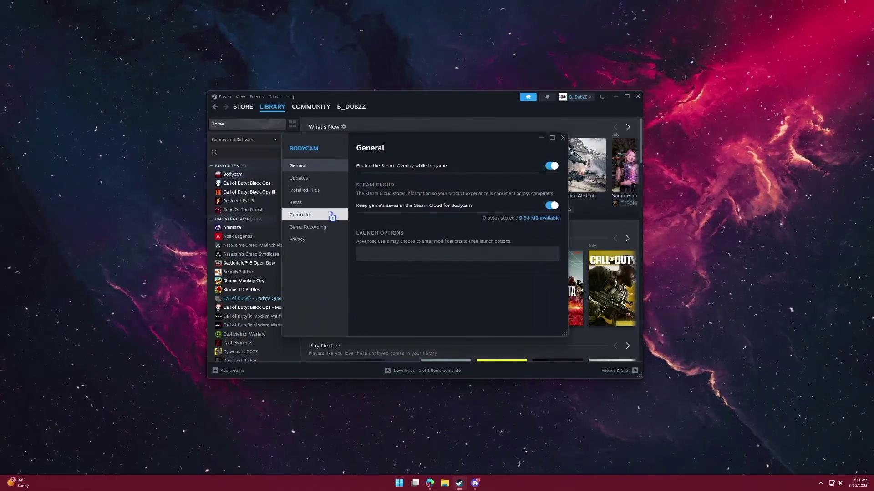
pyautogui.click(328, 198)
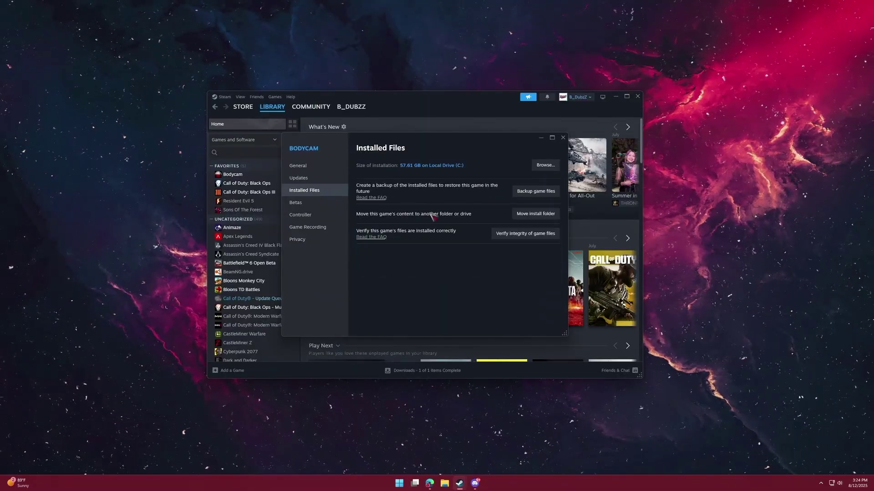
pyautogui.click(518, 236)
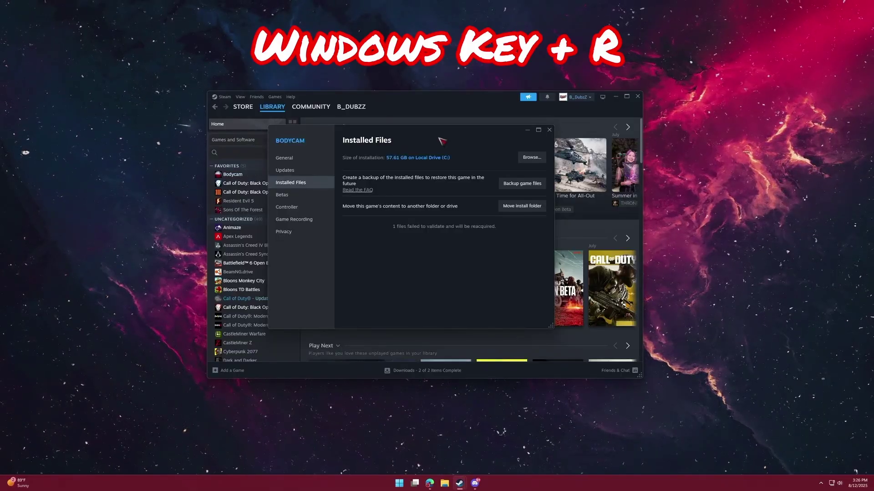
# Step: Close Properties and open %localappdata%\Bodycam\Saved\SaveGames through the Run dialog
pyautogui.click(549, 130)
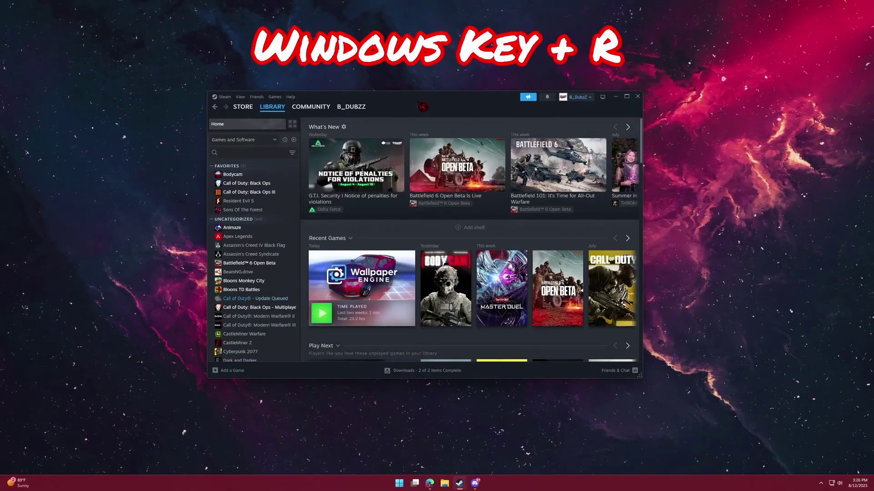
pyautogui.press('super+r')
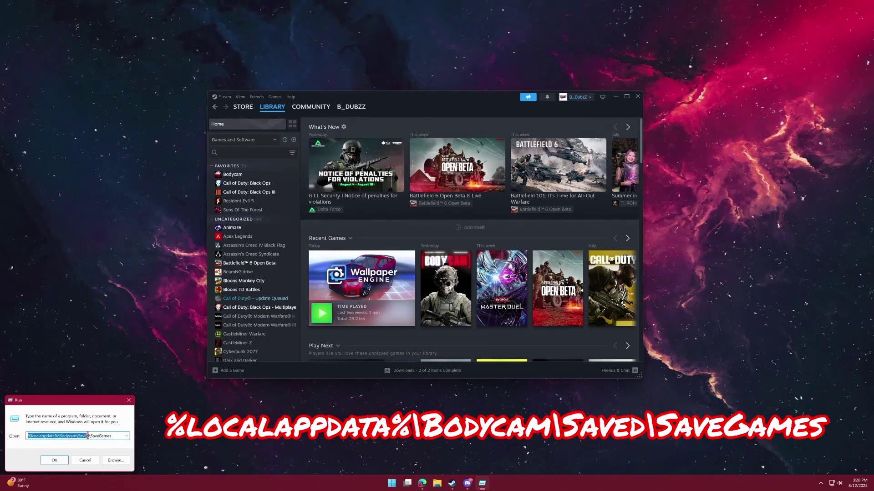
pyautogui.click(54, 461)
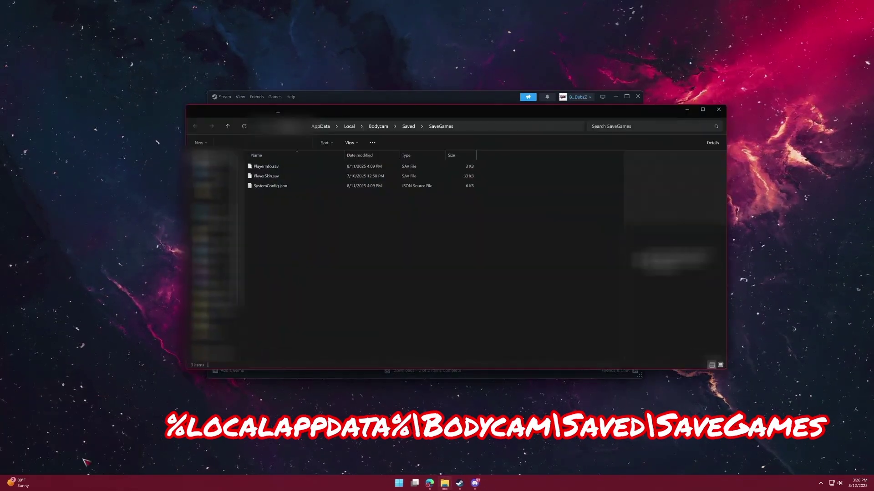
# Step: Delete SystemConfig.json from the SaveGames folder and close Explorer
pyautogui.click(282, 189)
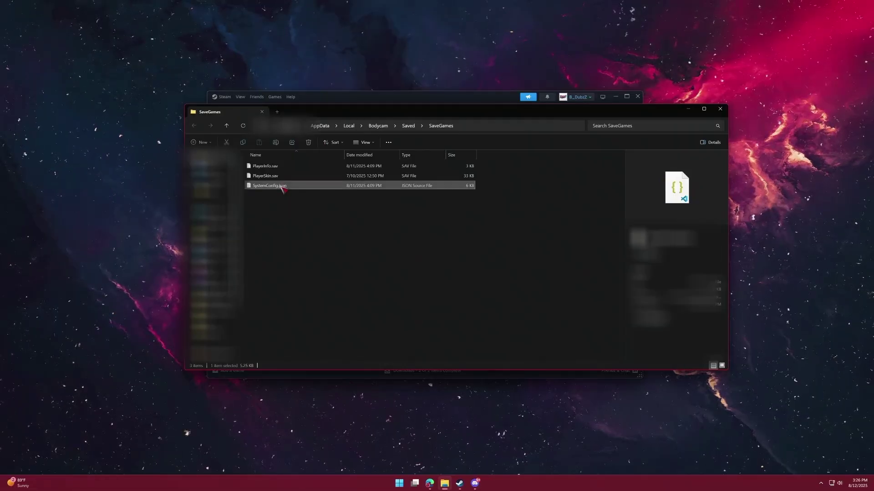
pyautogui.click(309, 143)
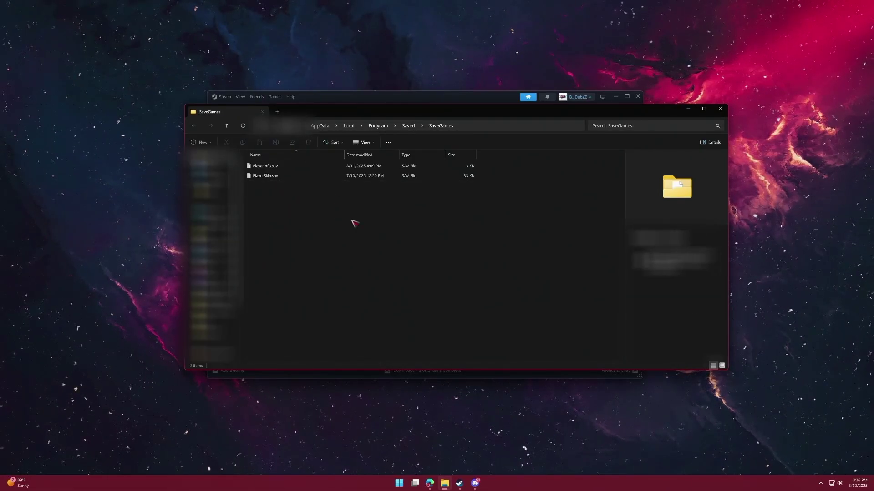
pyautogui.click(719, 111)
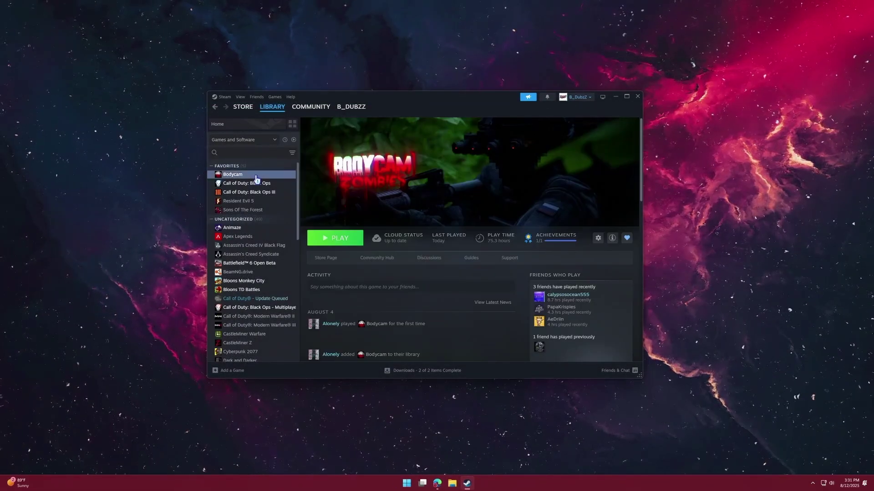
# Step: Choose Browse local files from Bodycam's context menu in Steam
pyautogui.rightClick(256, 178)
pyautogui.moveTo(269, 216)
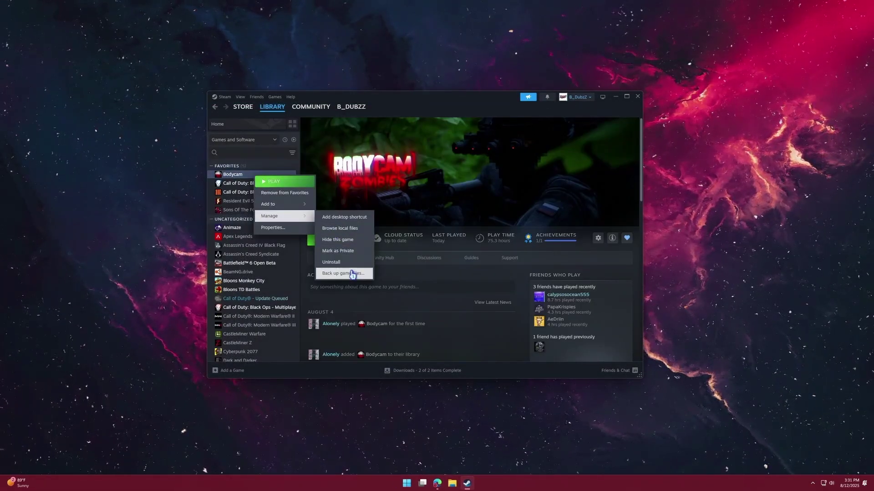
pyautogui.click(330, 229)
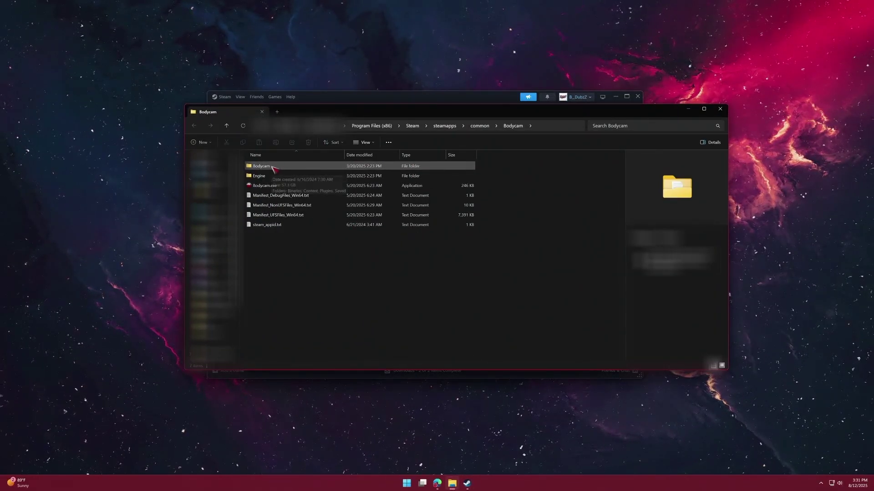
# Step: Go into Bodycam\Binaries\Win64\D3D12 and delete D3D12Core.dll
pyautogui.doubleClick(261, 166)
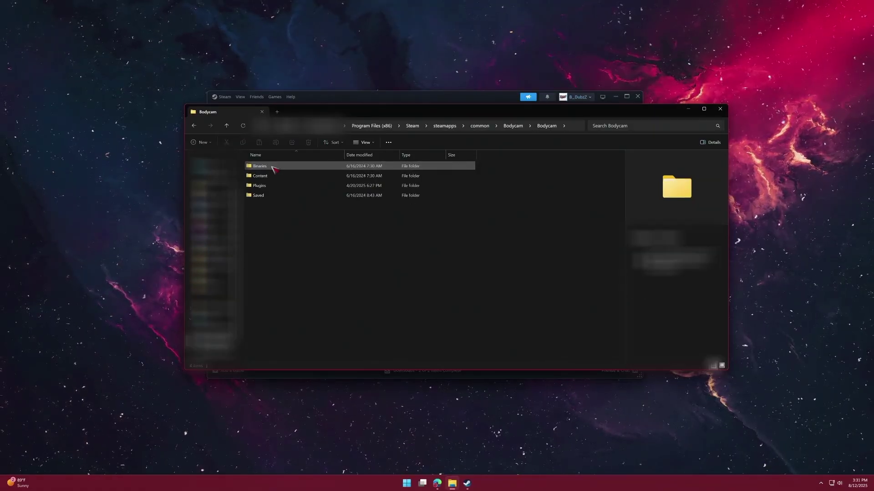
pyautogui.doubleClick(260, 166)
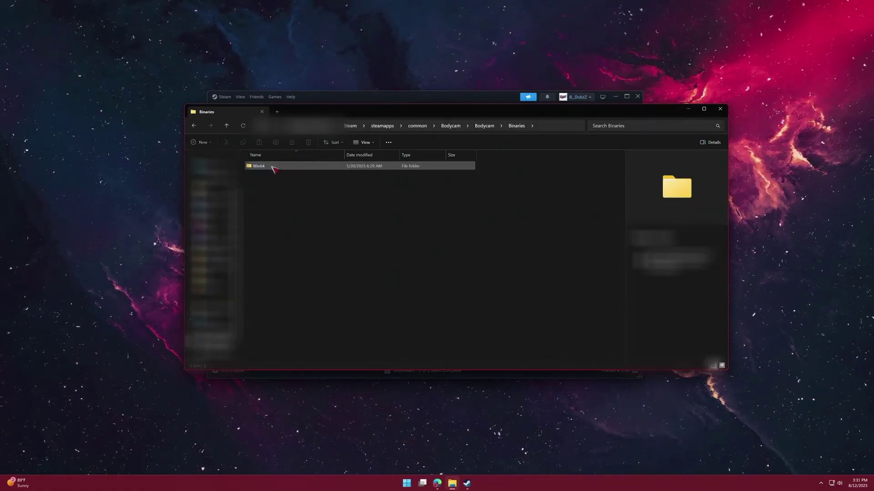
pyautogui.doubleClick(260, 166)
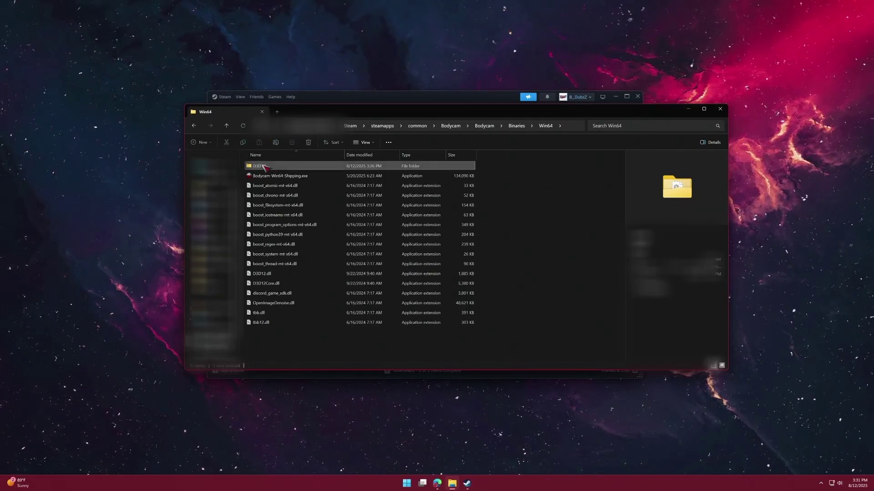
pyautogui.doubleClick(250, 167)
pyautogui.click(298, 168)
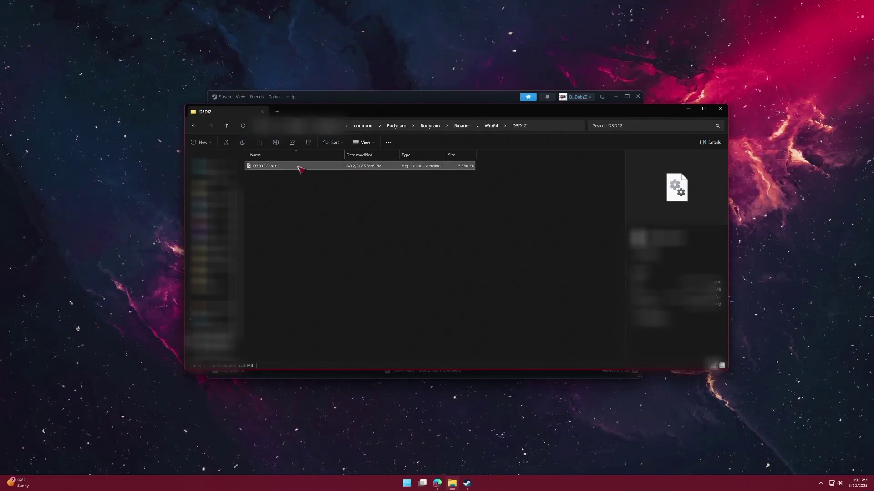
pyautogui.click(309, 143)
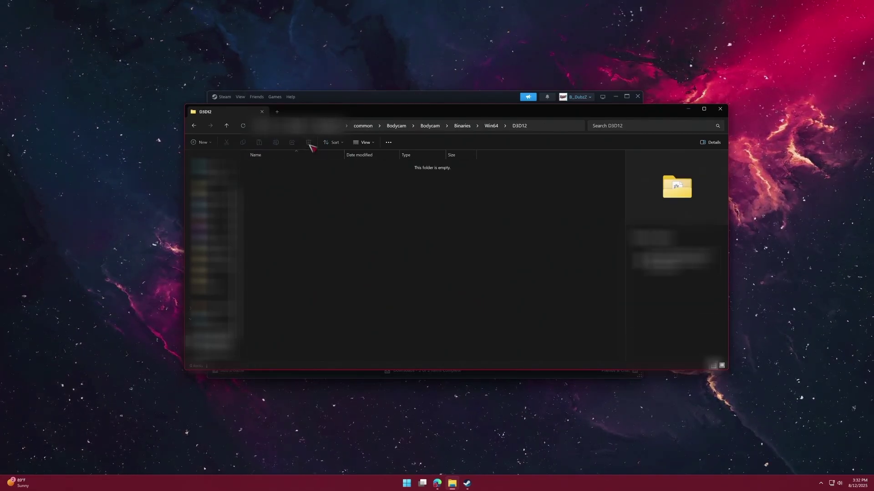
# Step: Close the Explorer window and launch Bodycam with PLAY from its library page
pyautogui.click(720, 109)
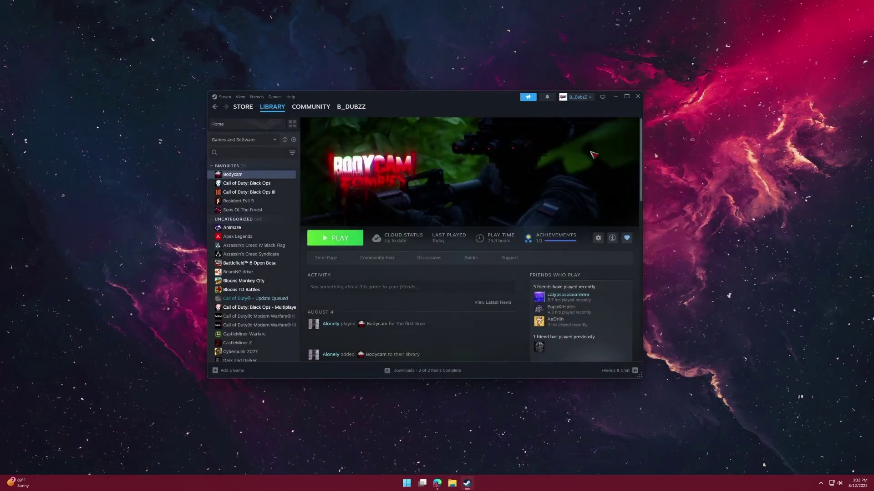
pyautogui.click(337, 245)
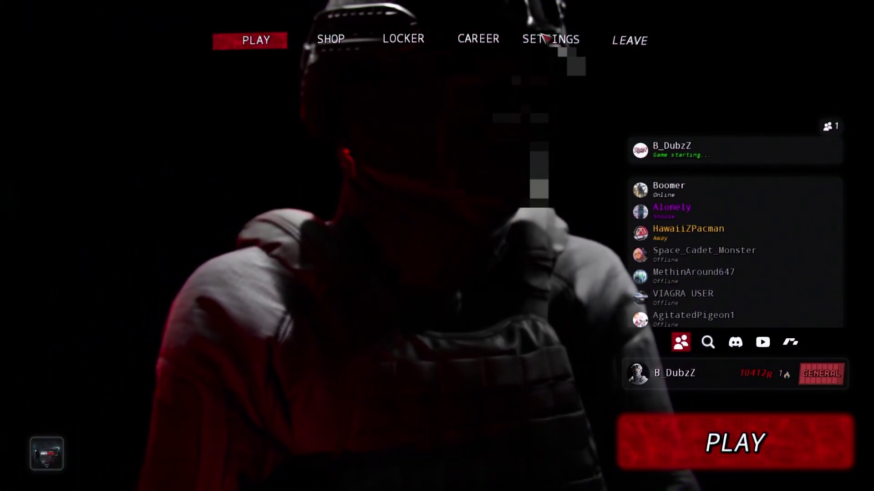
# Step: Set NVIDIA DLSS to Ultra Performance in the graphics settings
pyautogui.click(550, 39)
pyautogui.click(438, 460)
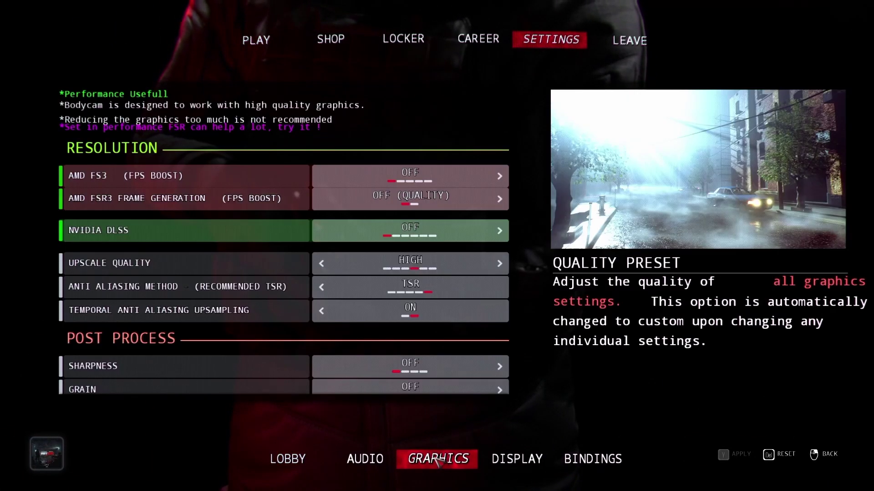
pyautogui.click(499, 230)
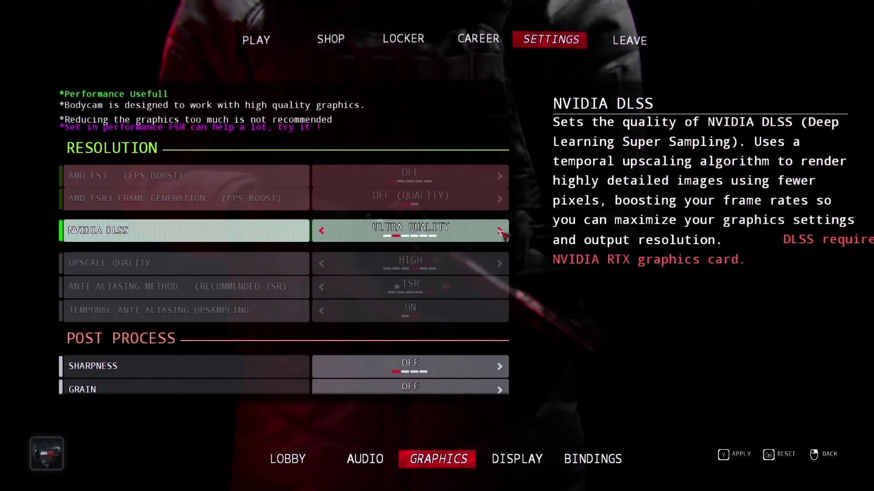
pyautogui.click(499, 231)
pyautogui.click(499, 231)
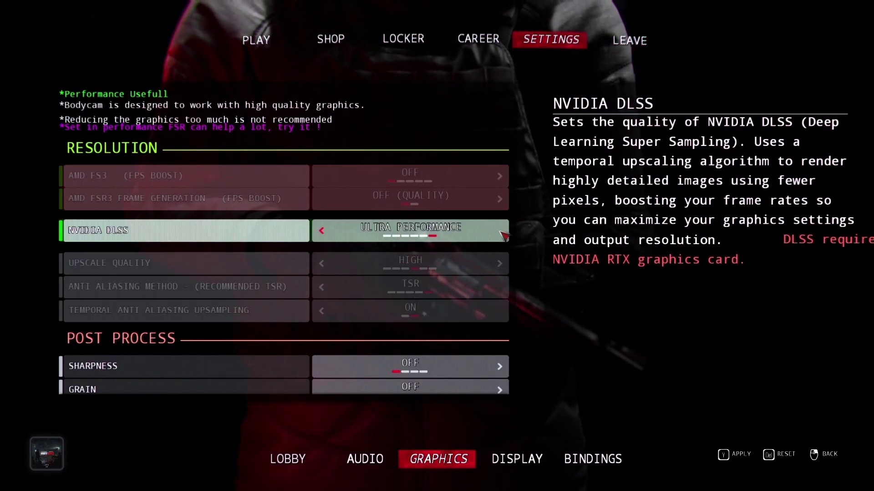
pyautogui.scroll(-2, 408, 287)
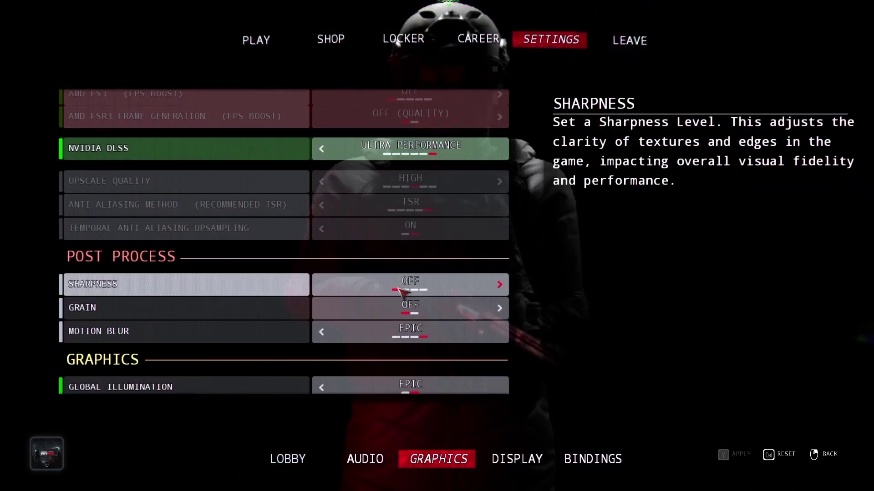
pyautogui.scroll(-2, 407, 288)
pyautogui.scroll(-2, 408, 290)
pyautogui.scroll(2, 403, 293)
# Step: Set Global Illumination, Anti Aliasing and Textures to Low, and View Distance to Near
pyautogui.click(321, 244)
pyautogui.click(321, 243)
pyautogui.click(321, 244)
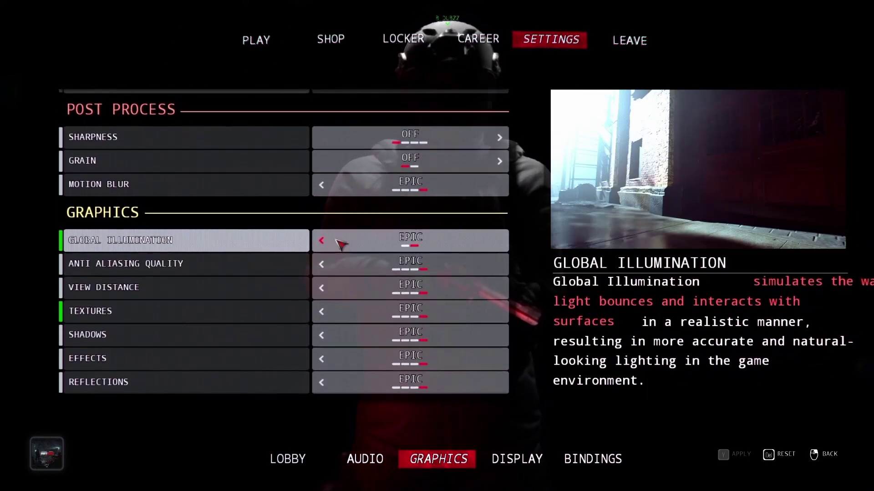
pyautogui.click(321, 265)
pyautogui.click(321, 265)
pyautogui.click(321, 265)
pyautogui.click(321, 289)
pyautogui.click(321, 311)
pyautogui.click(321, 312)
pyautogui.click(321, 312)
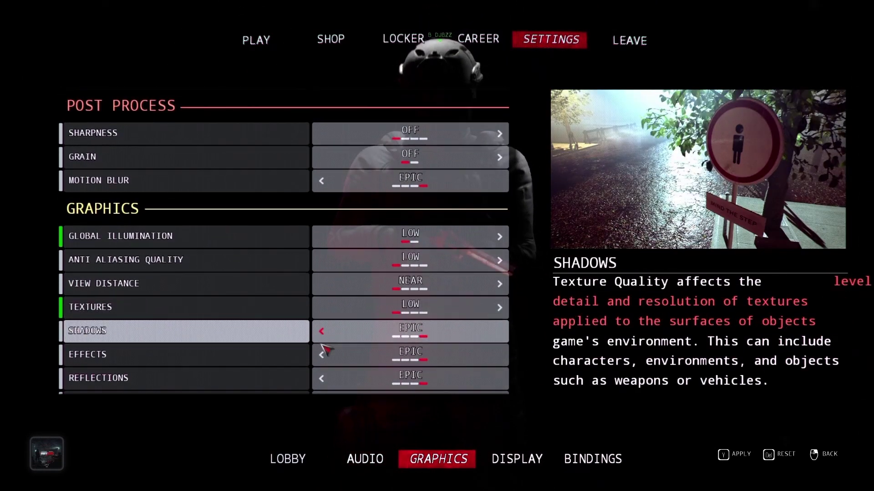
pyautogui.scroll(-3, 324, 294)
# Step: Lower Shadows, Effects, Reflections, Shading and Post Processing to Low, apply, and disable Motion Blur
pyautogui.click(321, 265)
pyautogui.click(321, 265)
pyautogui.click(321, 265)
pyautogui.click(322, 289)
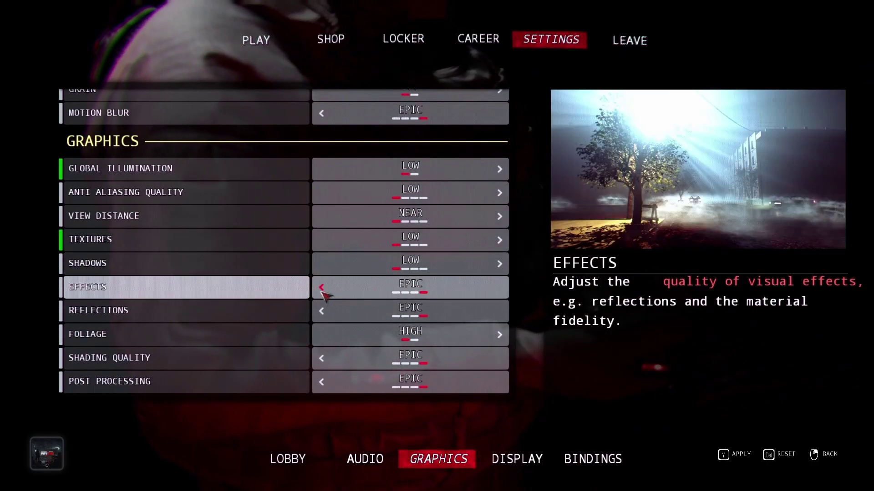
pyautogui.click(321, 312)
pyautogui.click(322, 358)
pyautogui.click(323, 358)
pyautogui.click(322, 357)
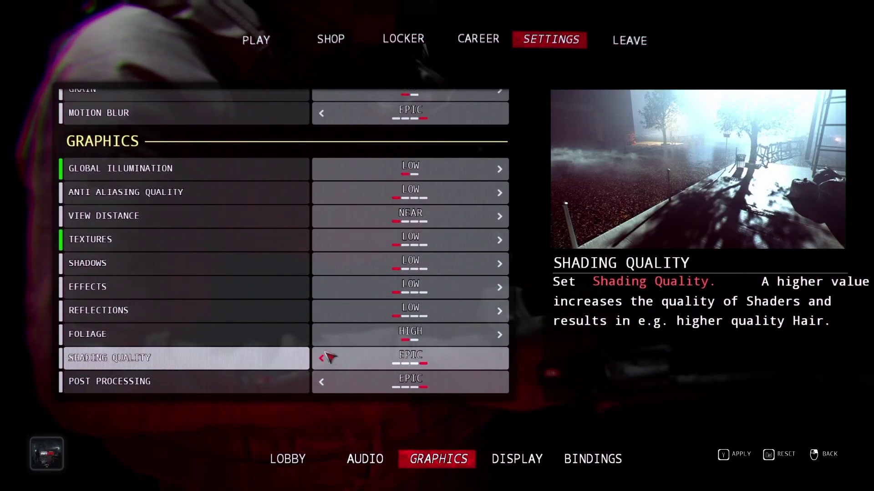
pyautogui.click(321, 381)
pyautogui.click(321, 382)
pyautogui.click(322, 382)
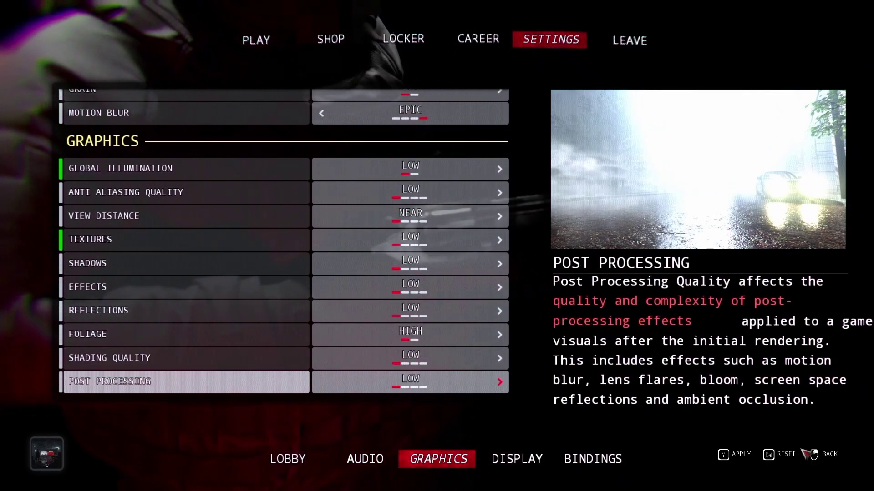
pyautogui.click(734, 453)
pyautogui.scroll(2, 444, 255)
pyautogui.scroll(3, 444, 259)
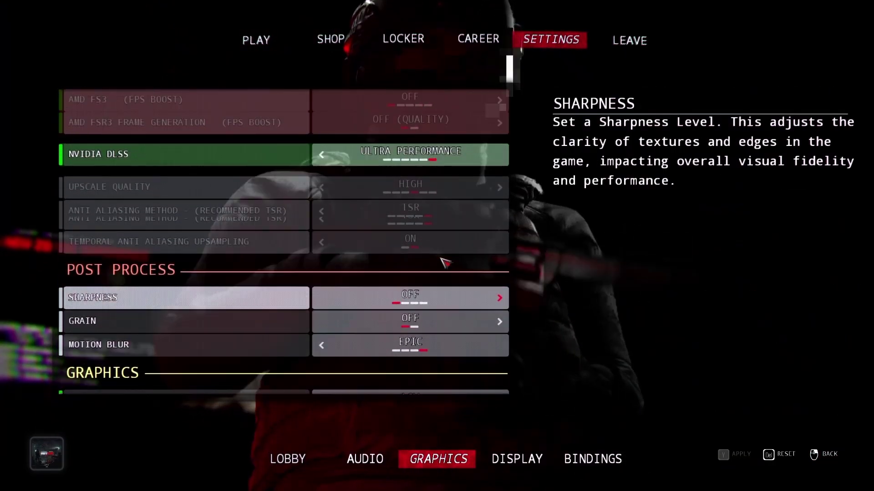
pyautogui.scroll(1, 444, 259)
pyautogui.scroll(-1, 356, 355)
pyautogui.click(322, 331)
pyautogui.click(321, 331)
pyautogui.click(322, 331)
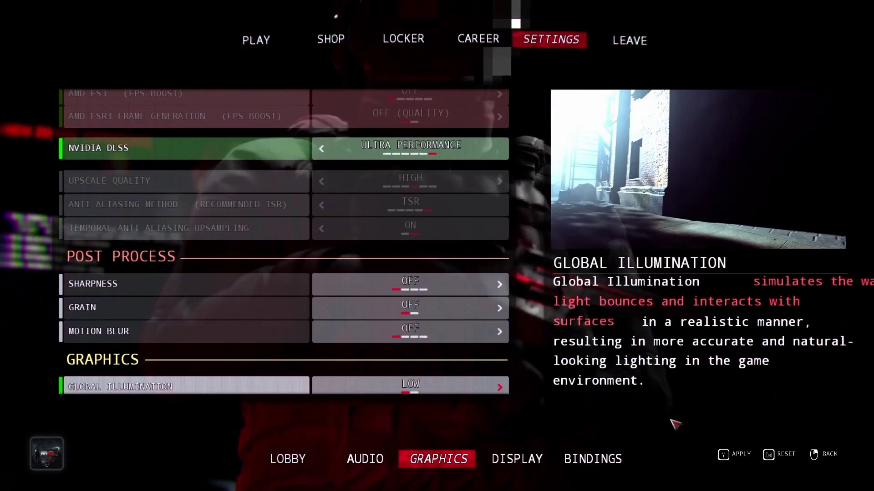
pyautogui.scroll(2, 431, 250)
pyautogui.scroll(2, 432, 250)
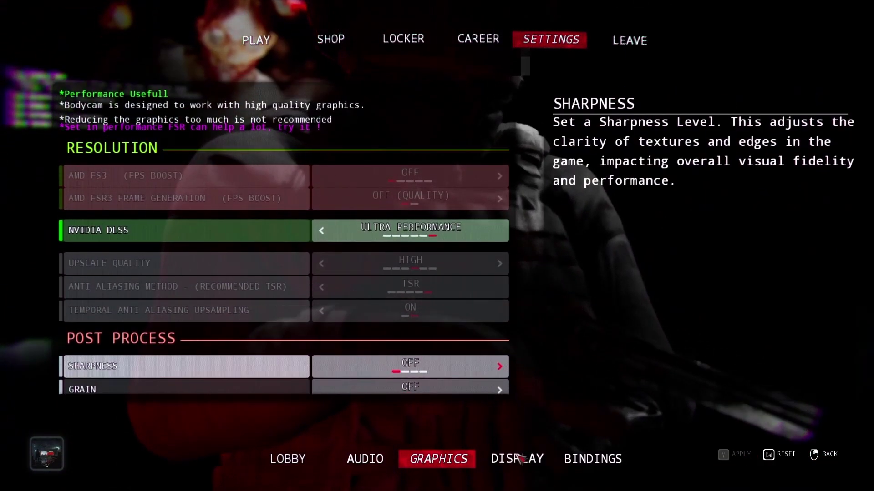
# Step: Set display resolution to 3840 x 2160 and Lock FPS to 144, applying each
pyautogui.press('e')
pyautogui.click(500, 155)
pyautogui.click(500, 156)
pyautogui.click(500, 155)
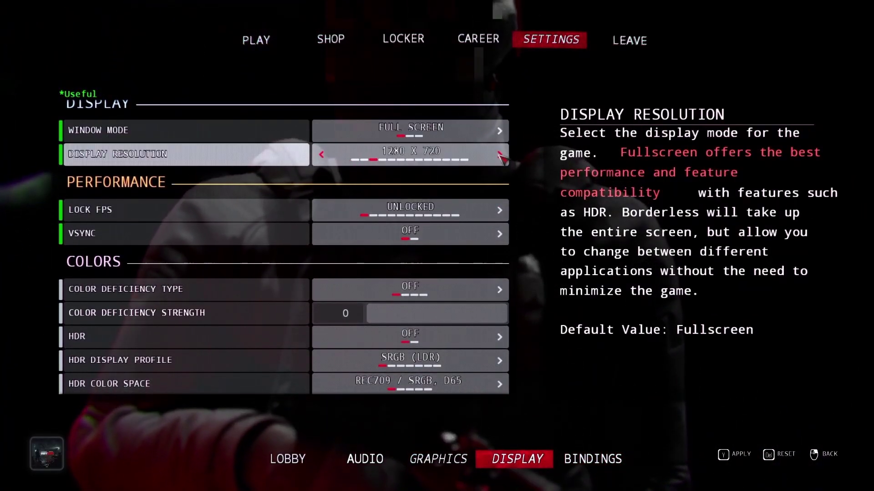
pyautogui.click(501, 155)
pyautogui.click(500, 155)
pyautogui.click(500, 155)
pyautogui.click(500, 154)
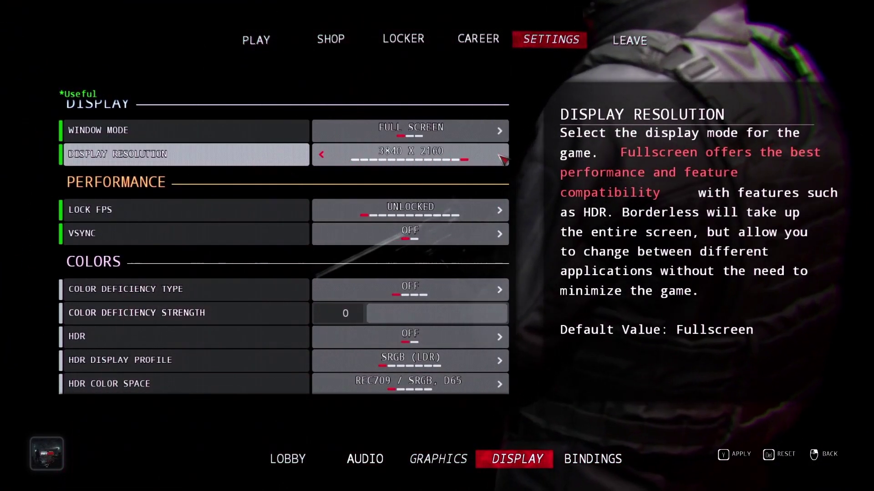
pyautogui.click(739, 462)
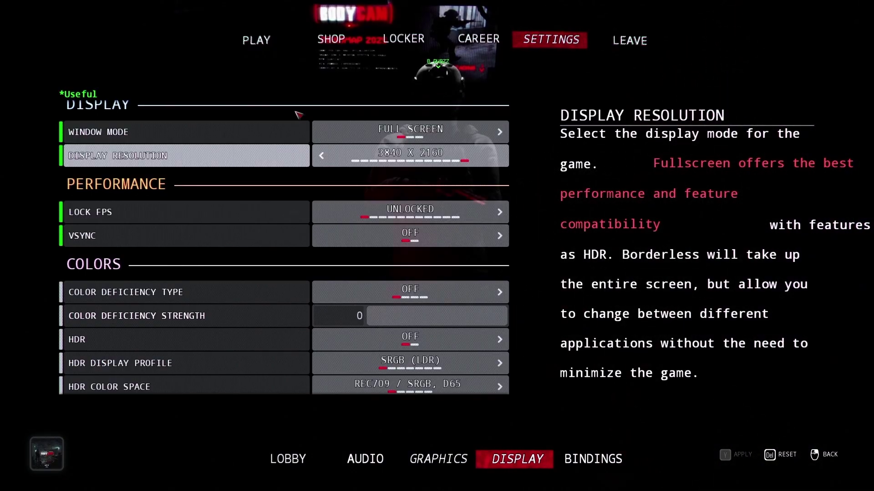
pyautogui.click(500, 213)
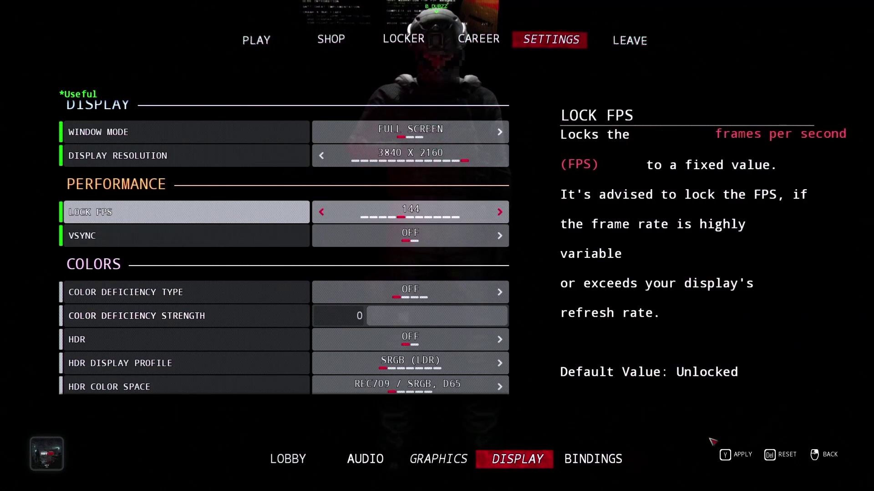
pyautogui.press('y')
pyautogui.scroll(-2, 483, 232)
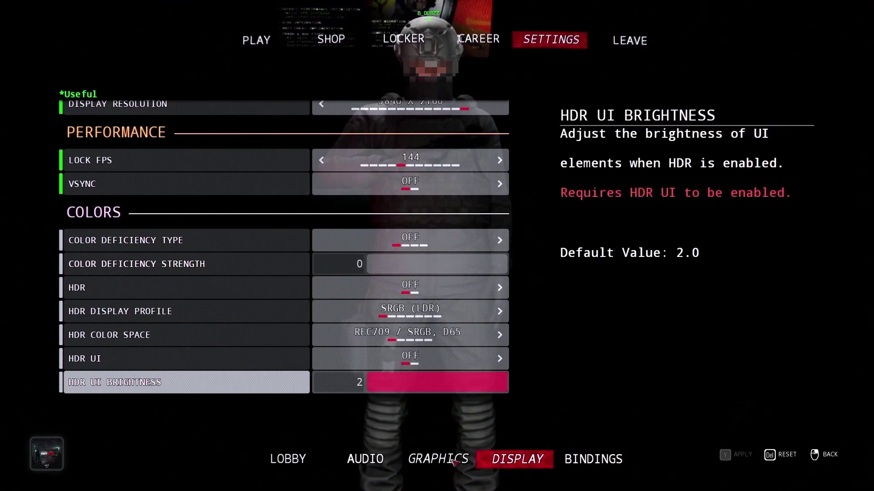
# Step: In Bodycam's audio settings, lower the GUNS volume to about 4, leaving others at 100
pyautogui.click(427, 459)
pyautogui.click(367, 456)
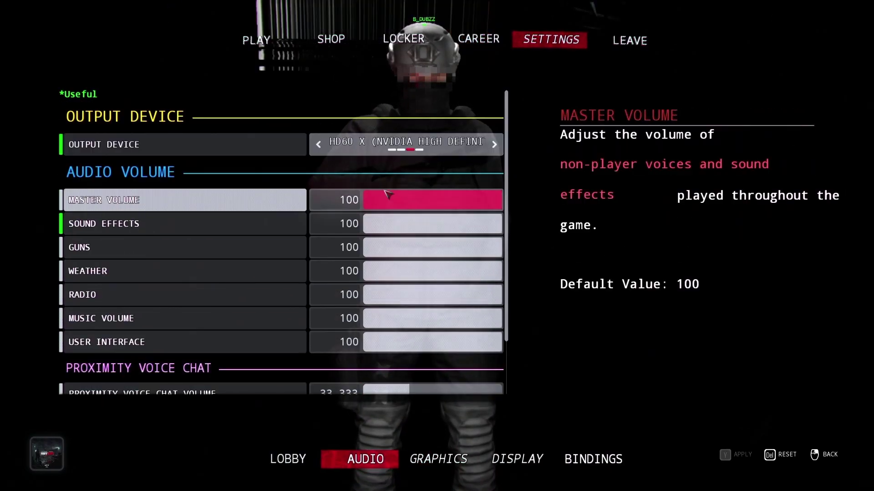
pyautogui.moveTo(417, 247)
pyautogui.mouseDown()
pyautogui.moveTo(435, 247)
pyautogui.moveTo(376, 250)
pyautogui.mouseUp()
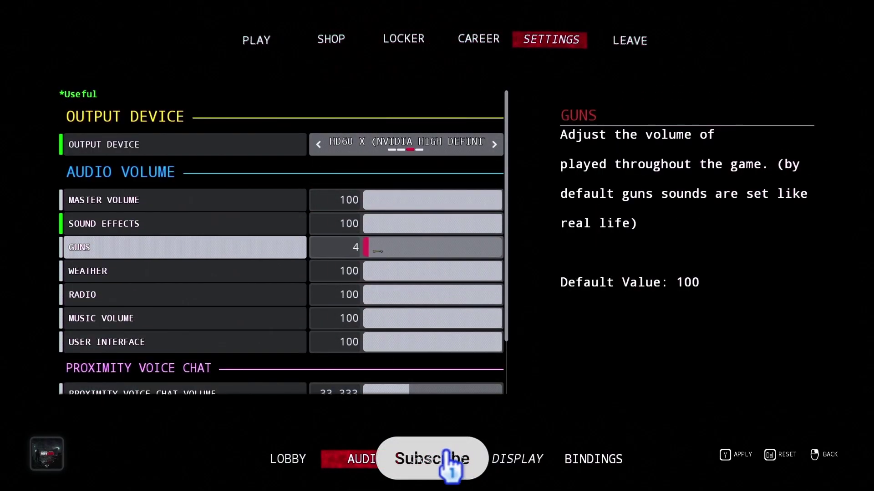